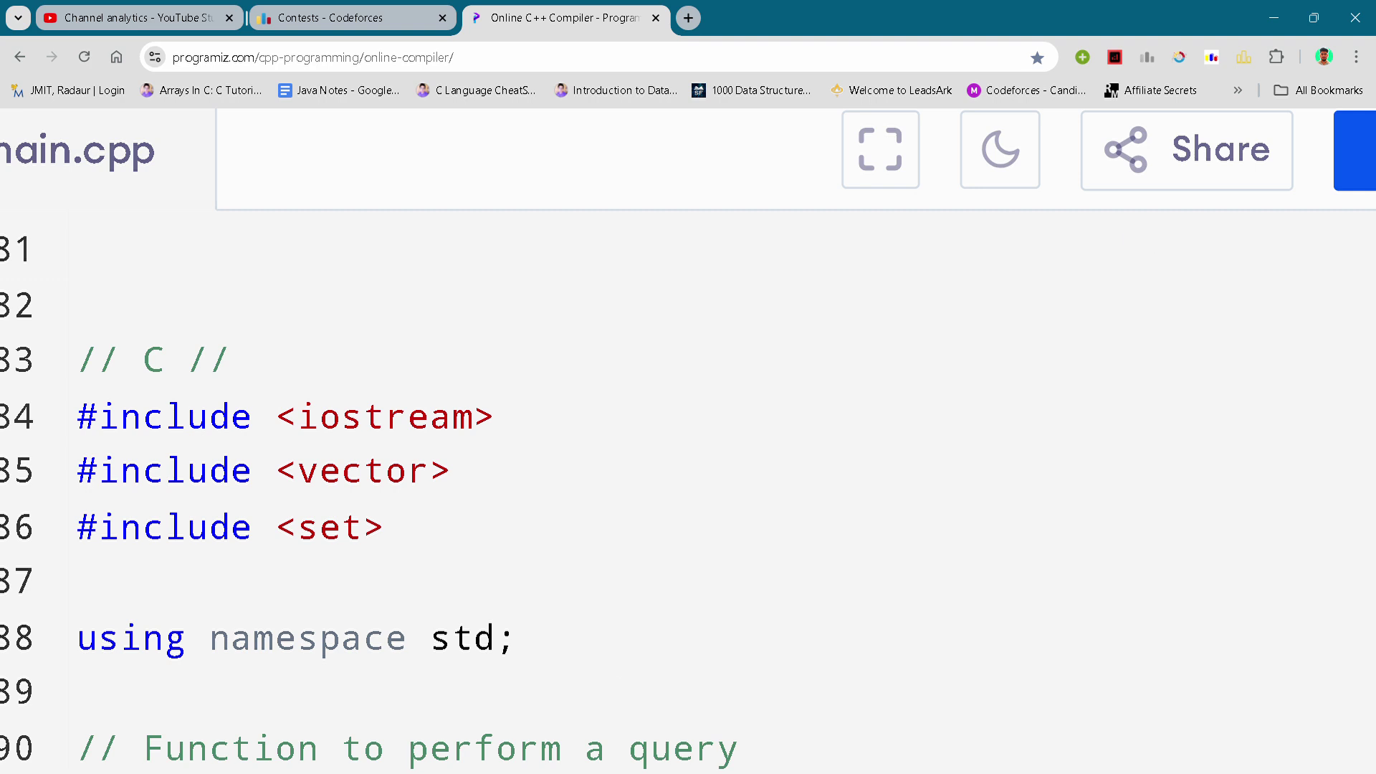
- Refocus the code editor and highlight the line in query() that reads the answer
key(super)
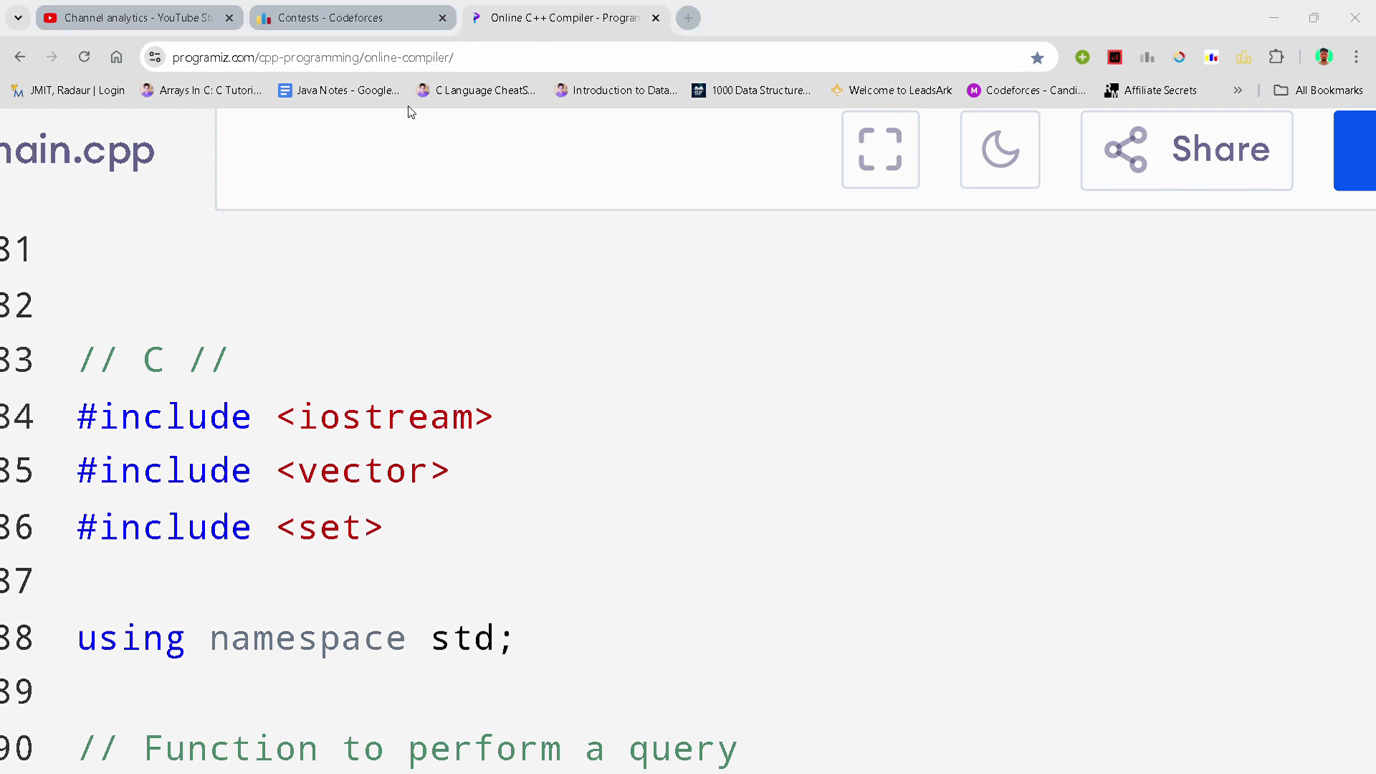
click(806, 320)
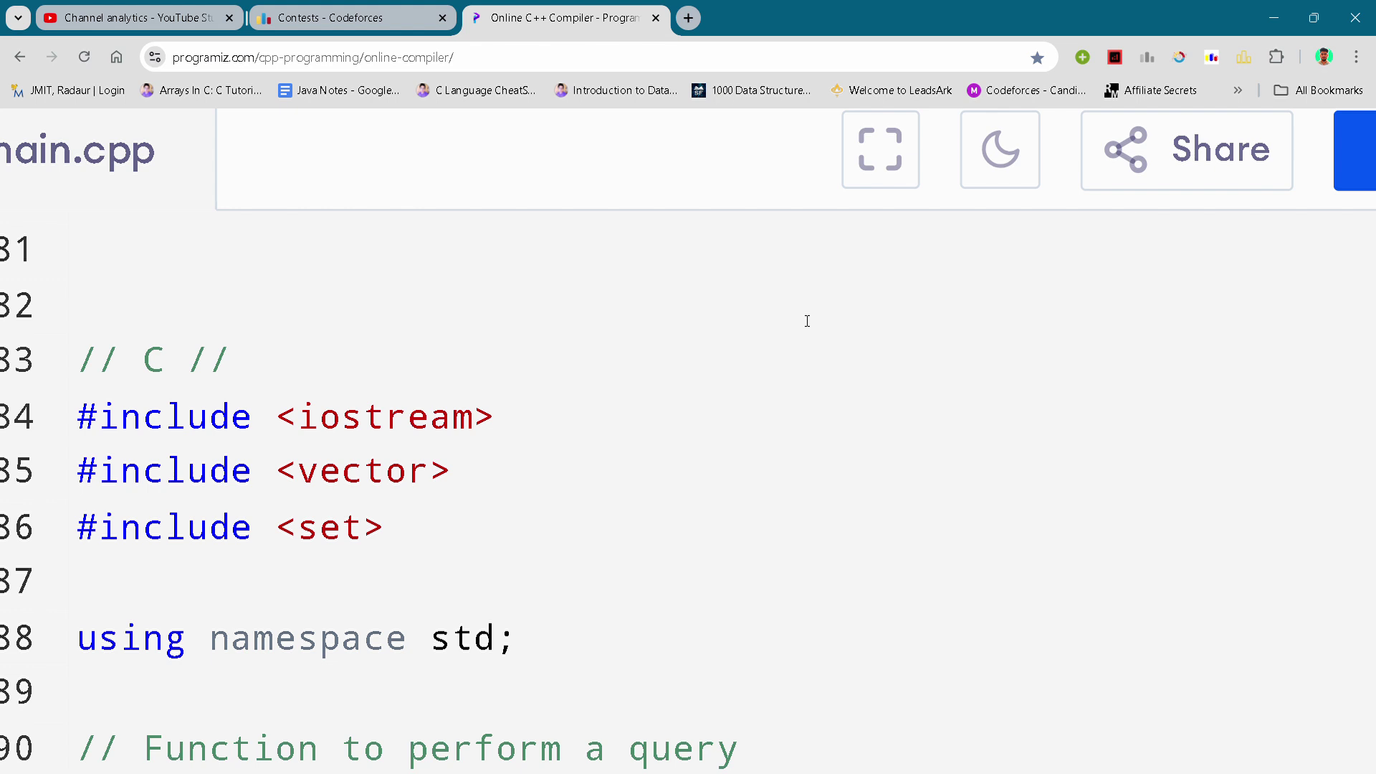
scroll(807, 321, down, 2)
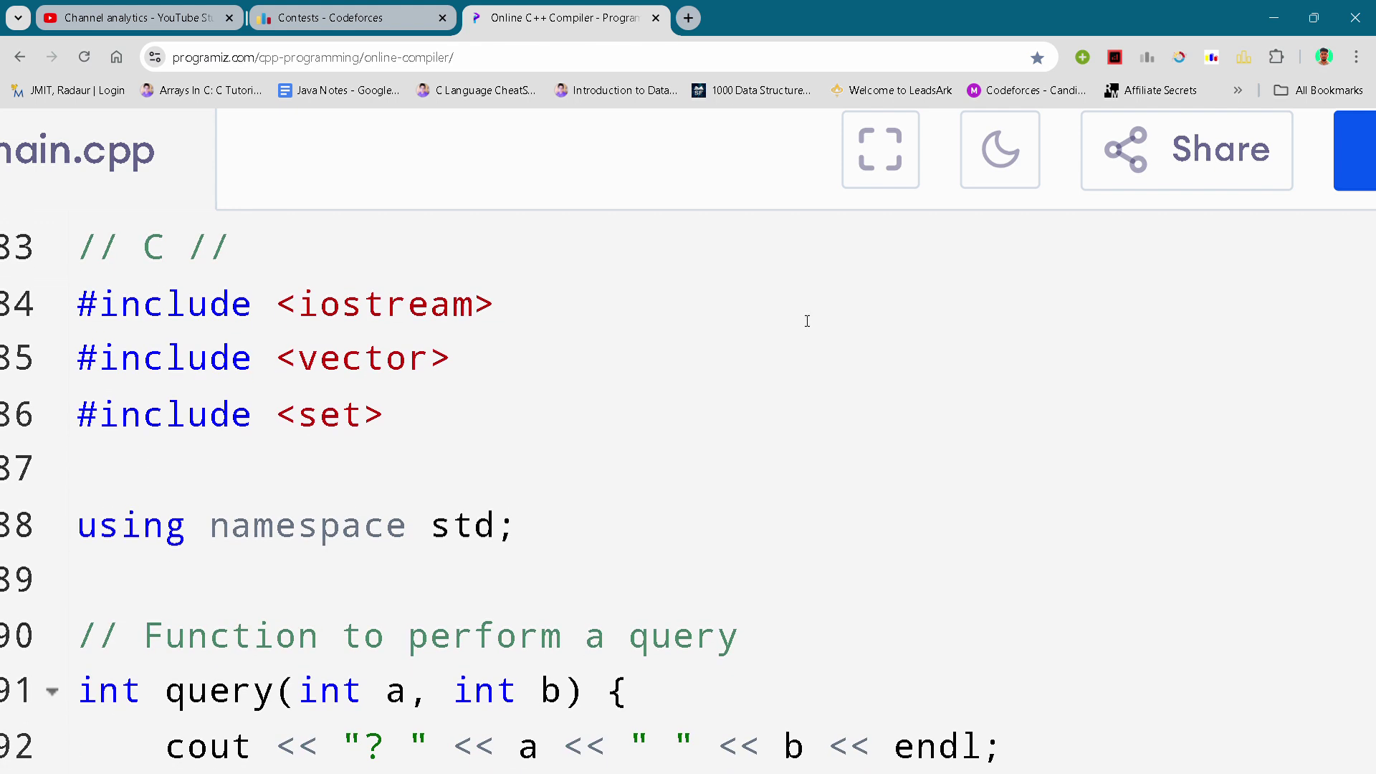
scroll(806, 320, down, 1)
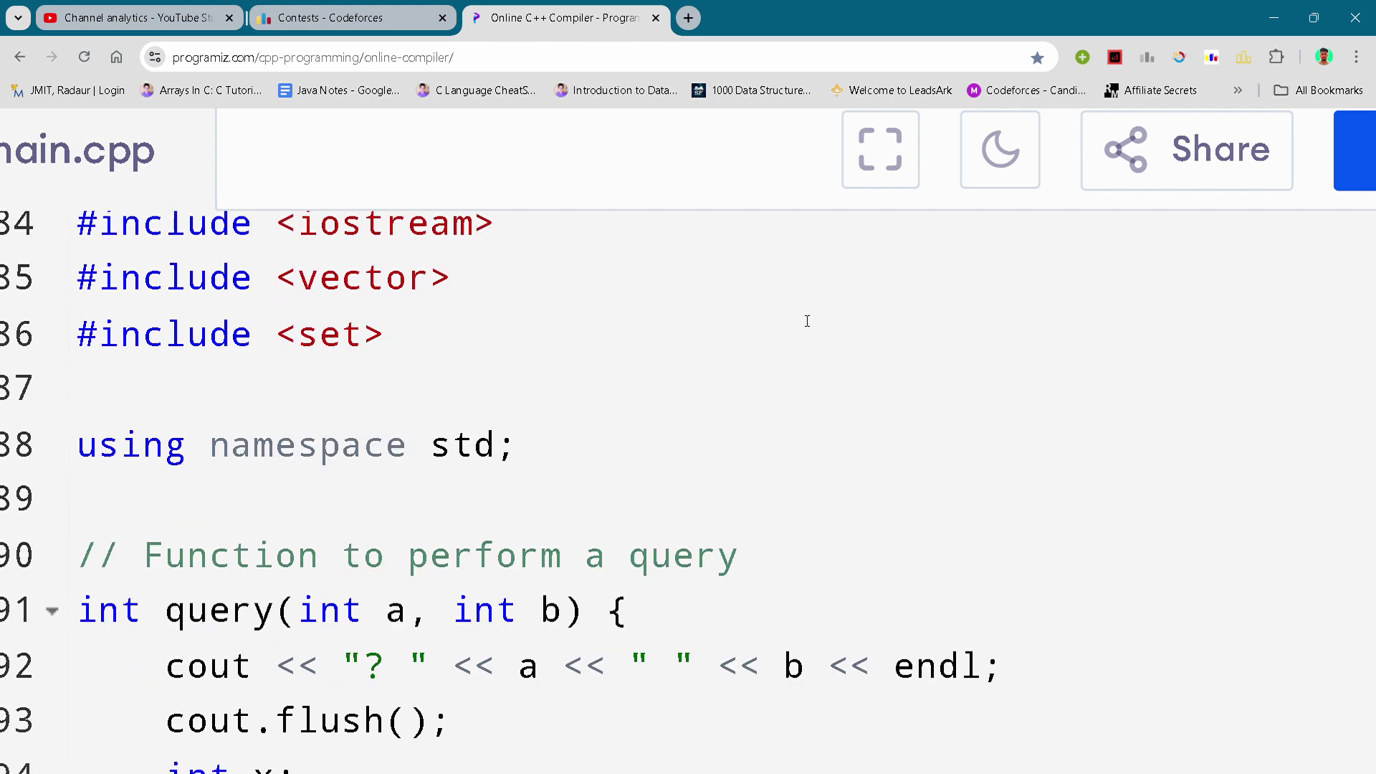
scroll(807, 321, down, 3)
scroll(806, 320, down, 1)
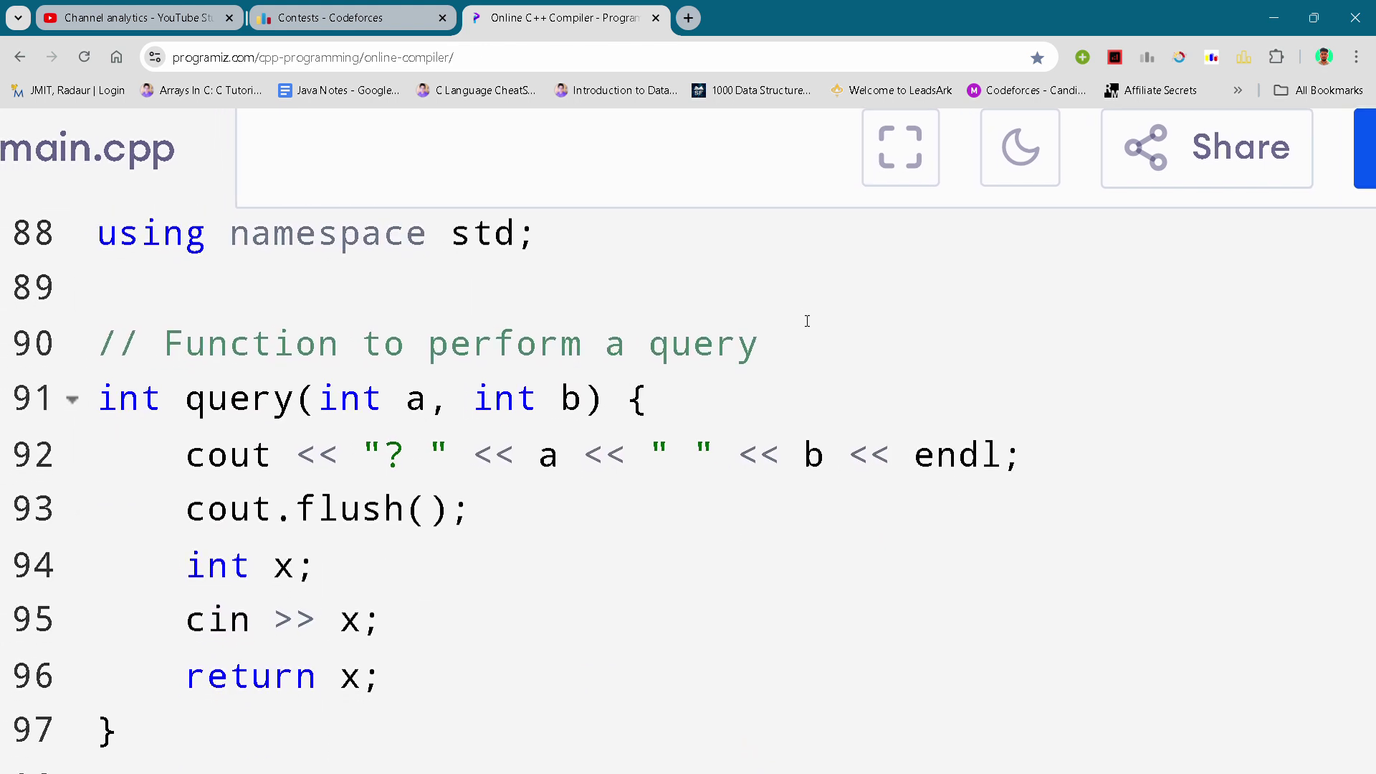
scroll(806, 321, down, 3)
click(698, 457)
scroll(697, 440, down, 1)
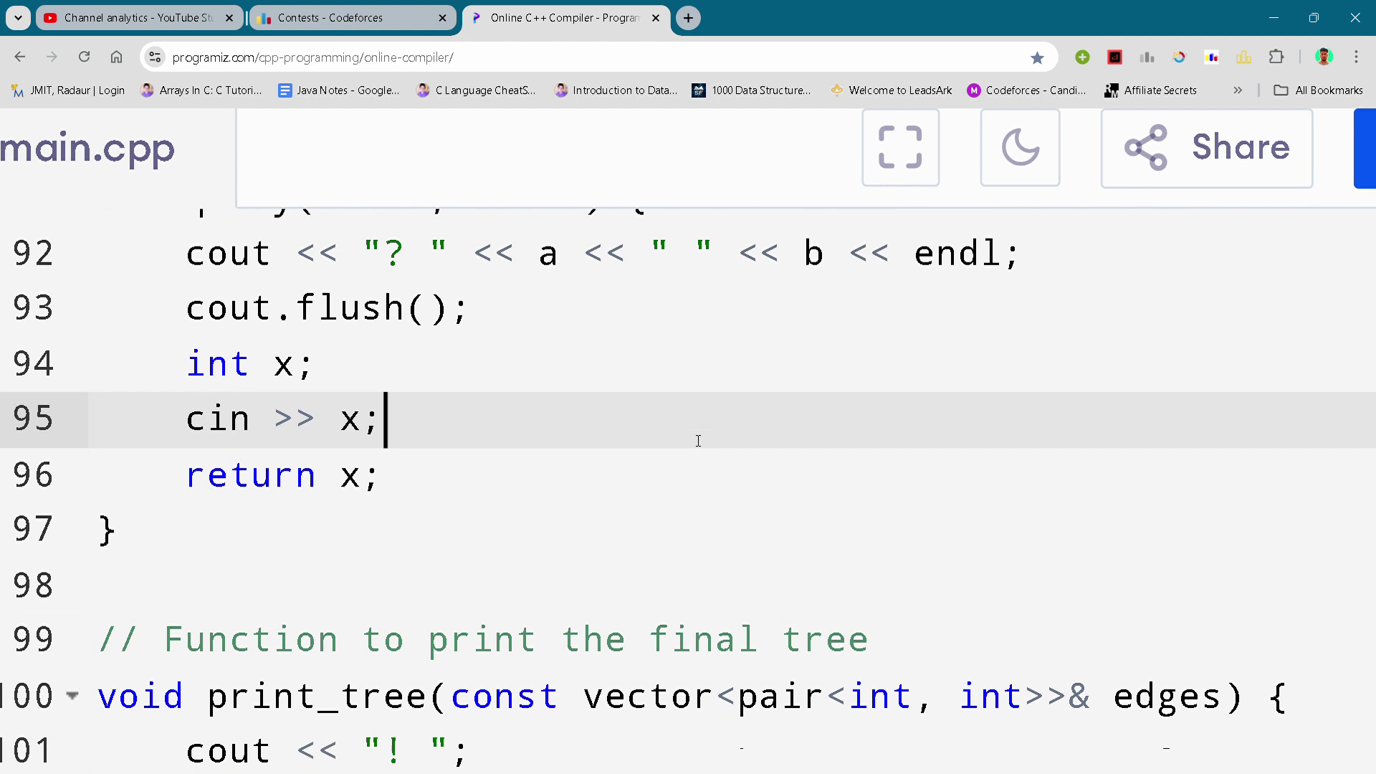
scroll(697, 441, down, 1)
- Move into print_tree() and highlight the line printing the answer marker
key(Down)
key(Down)
key(Down)
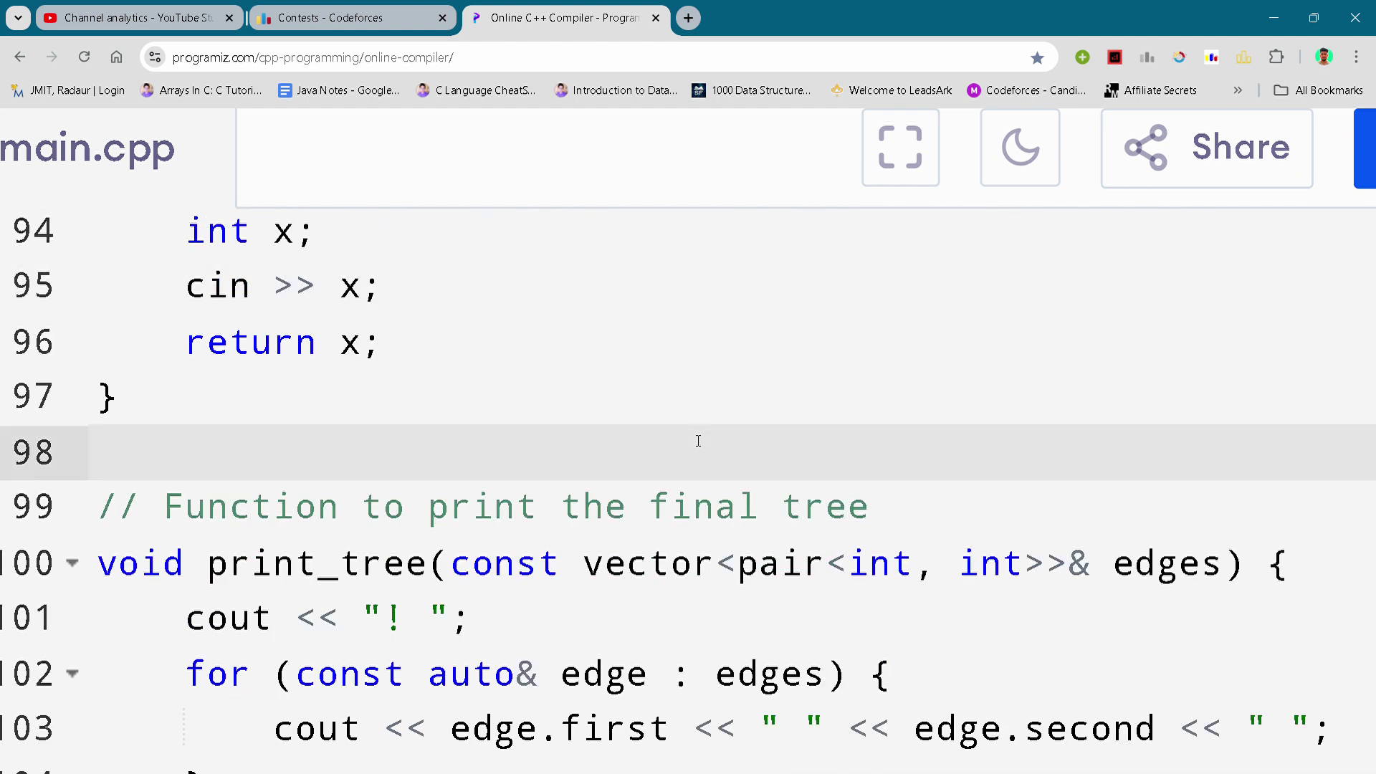
scroll(698, 442, down, 1)
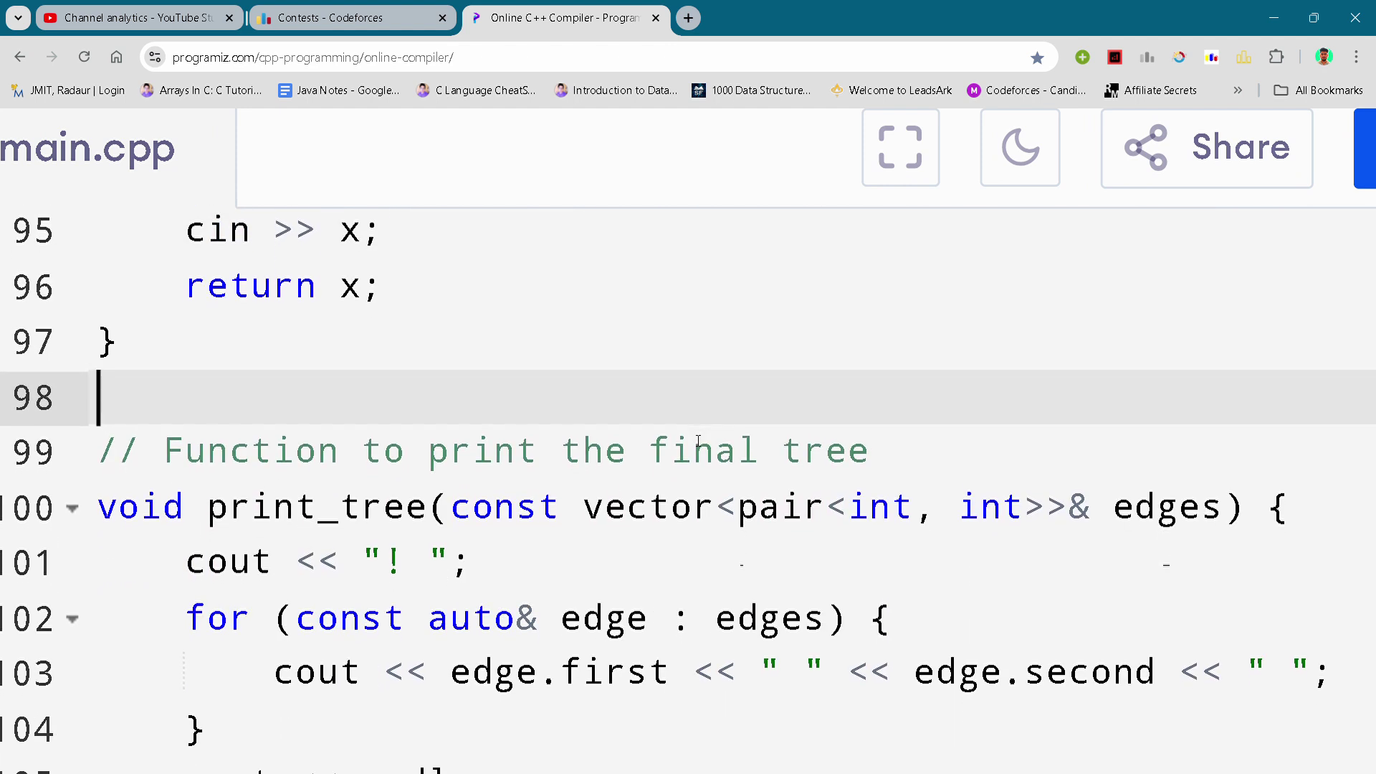
scroll(698, 442, down, 1)
click(698, 425)
click(619, 474)
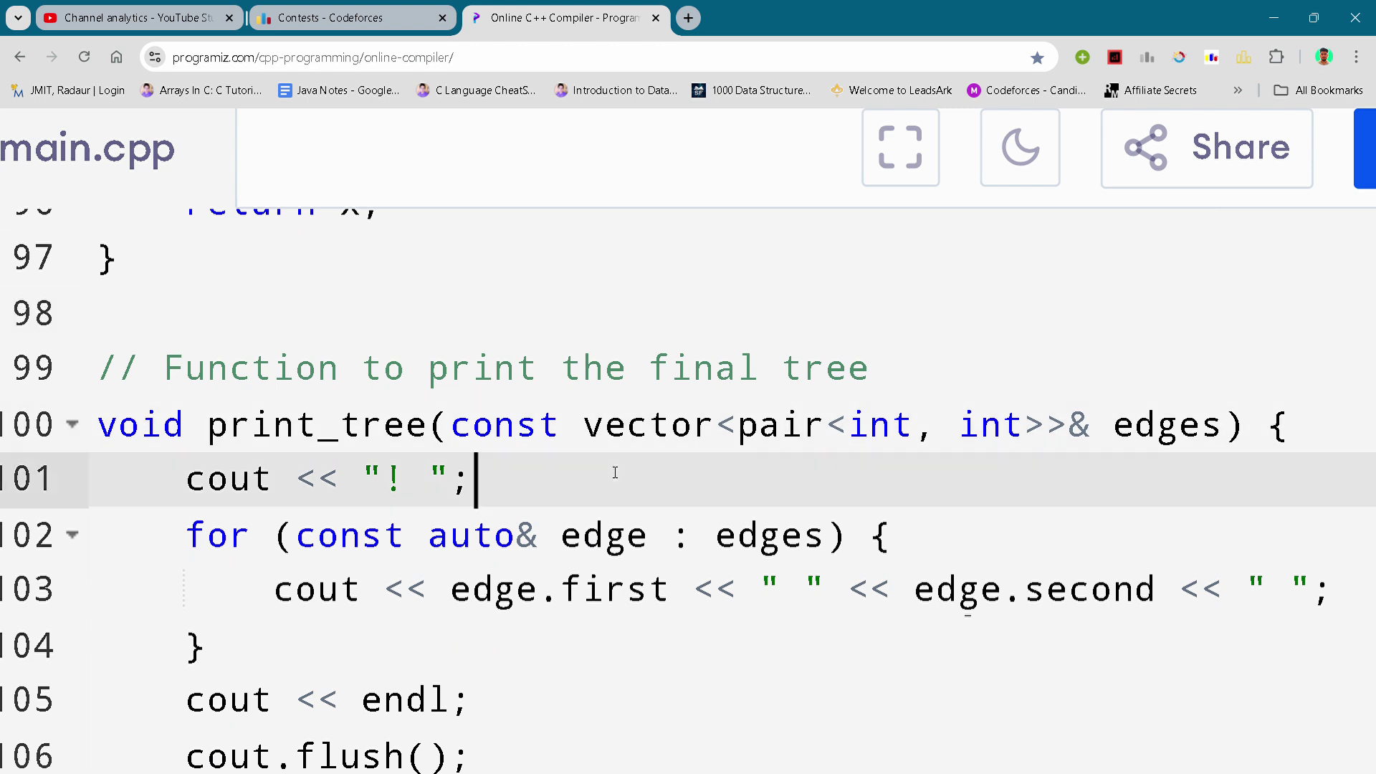
scroll(615, 473, down, 2)
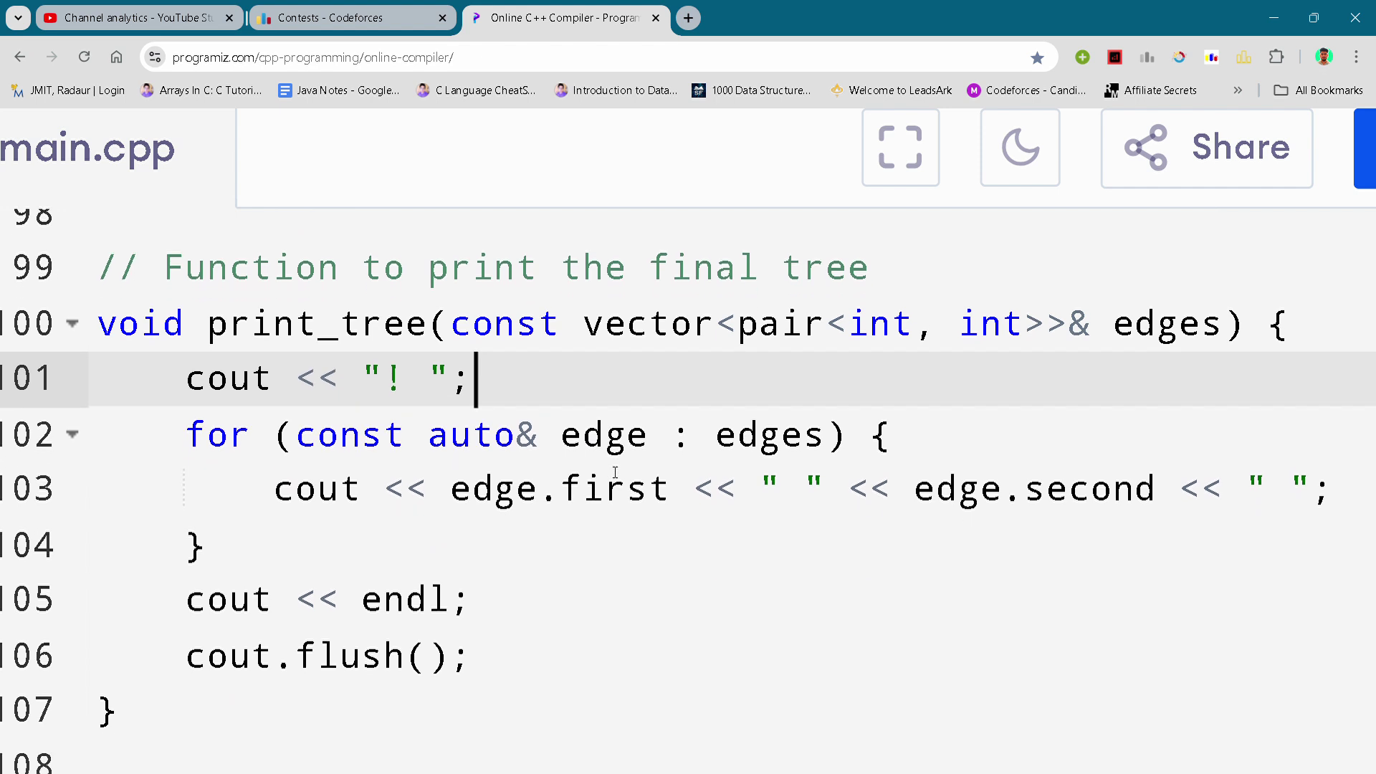
scroll(614, 473, down, 1)
- Highlight the test count declaration and the line reading it at the start of main
click(519, 689)
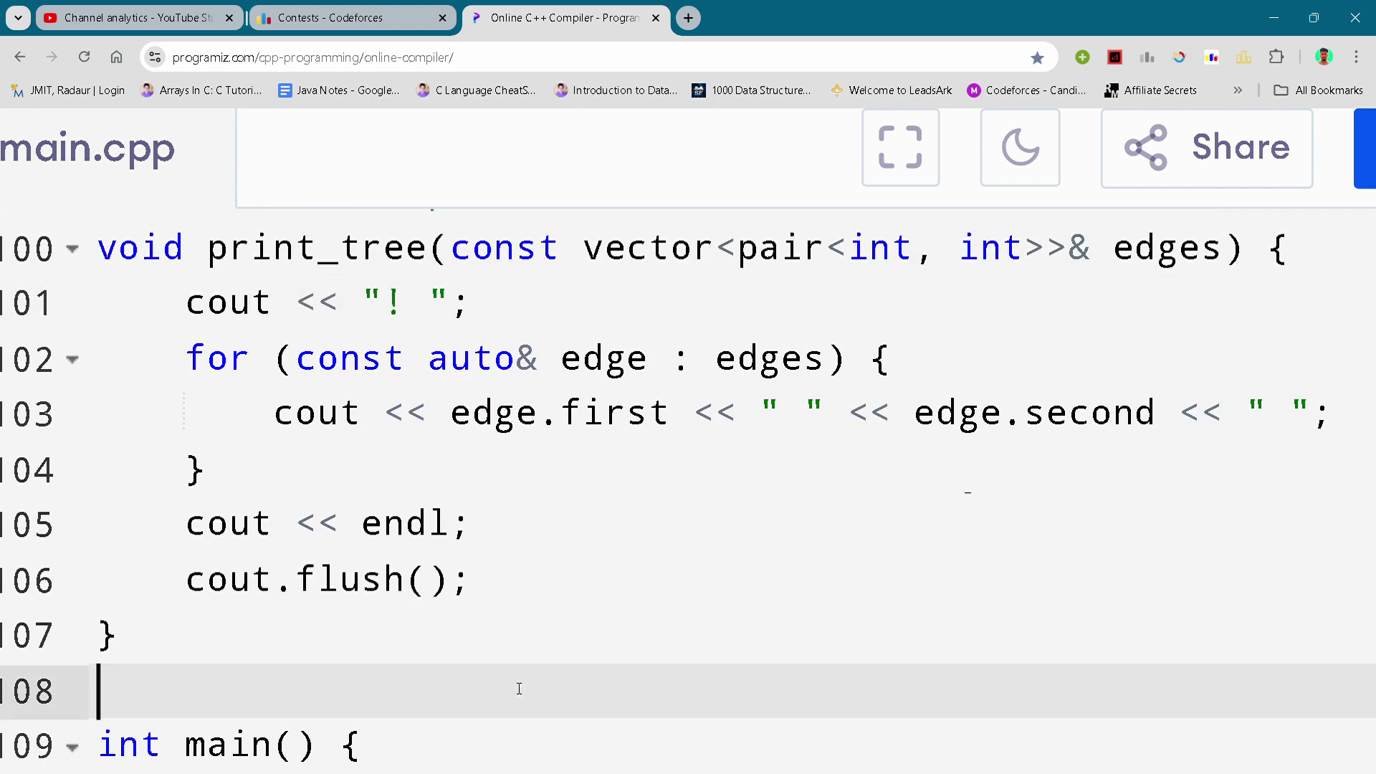
scroll(519, 688, down, 1)
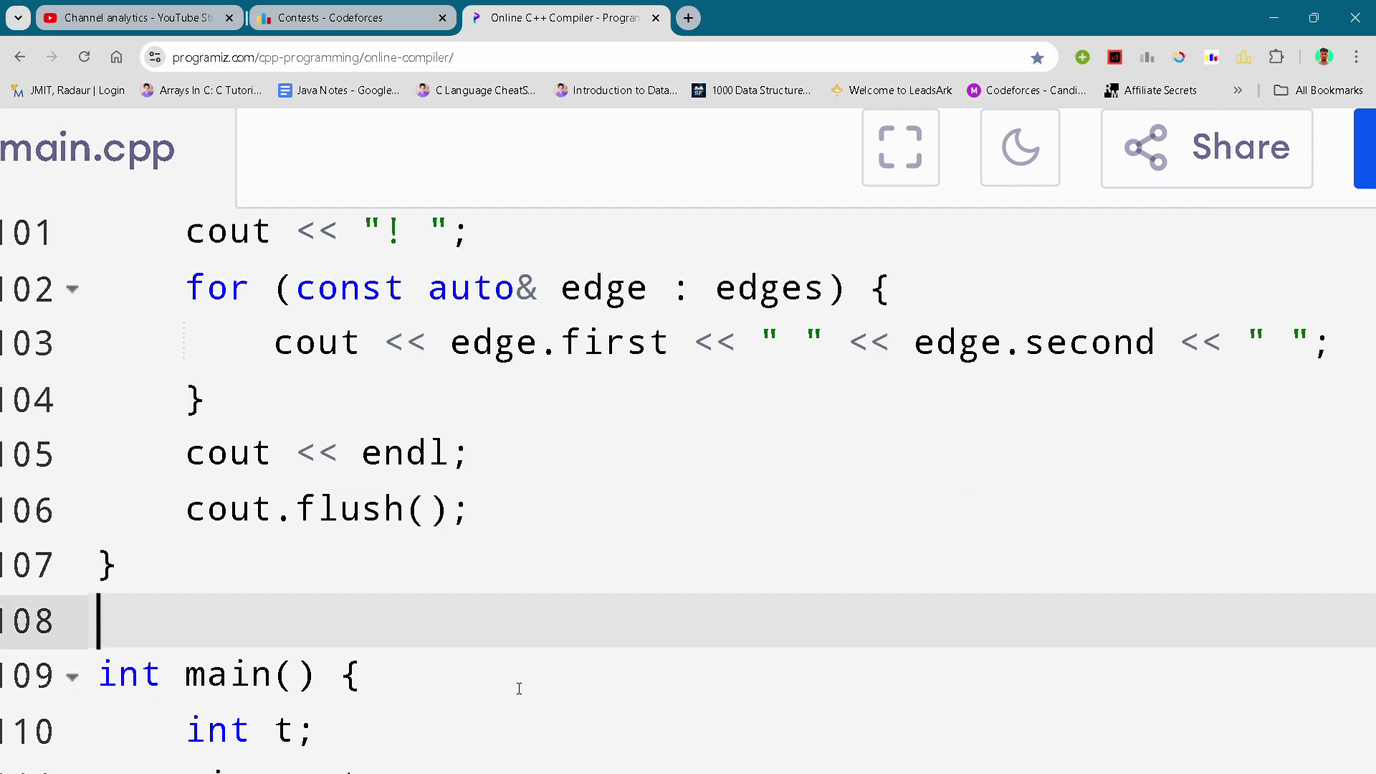
scroll(519, 688, down, 1)
click(519, 688)
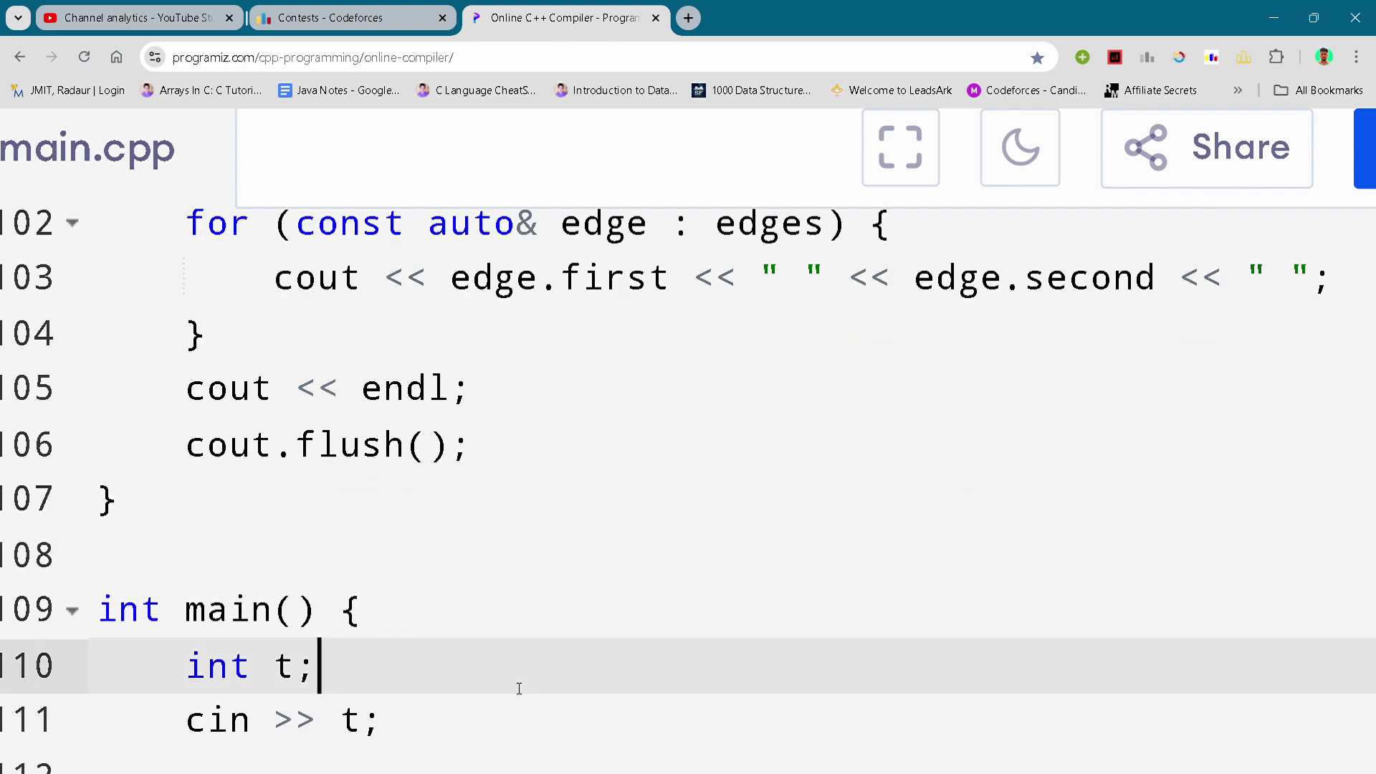
scroll(519, 689, down, 1)
click(519, 688)
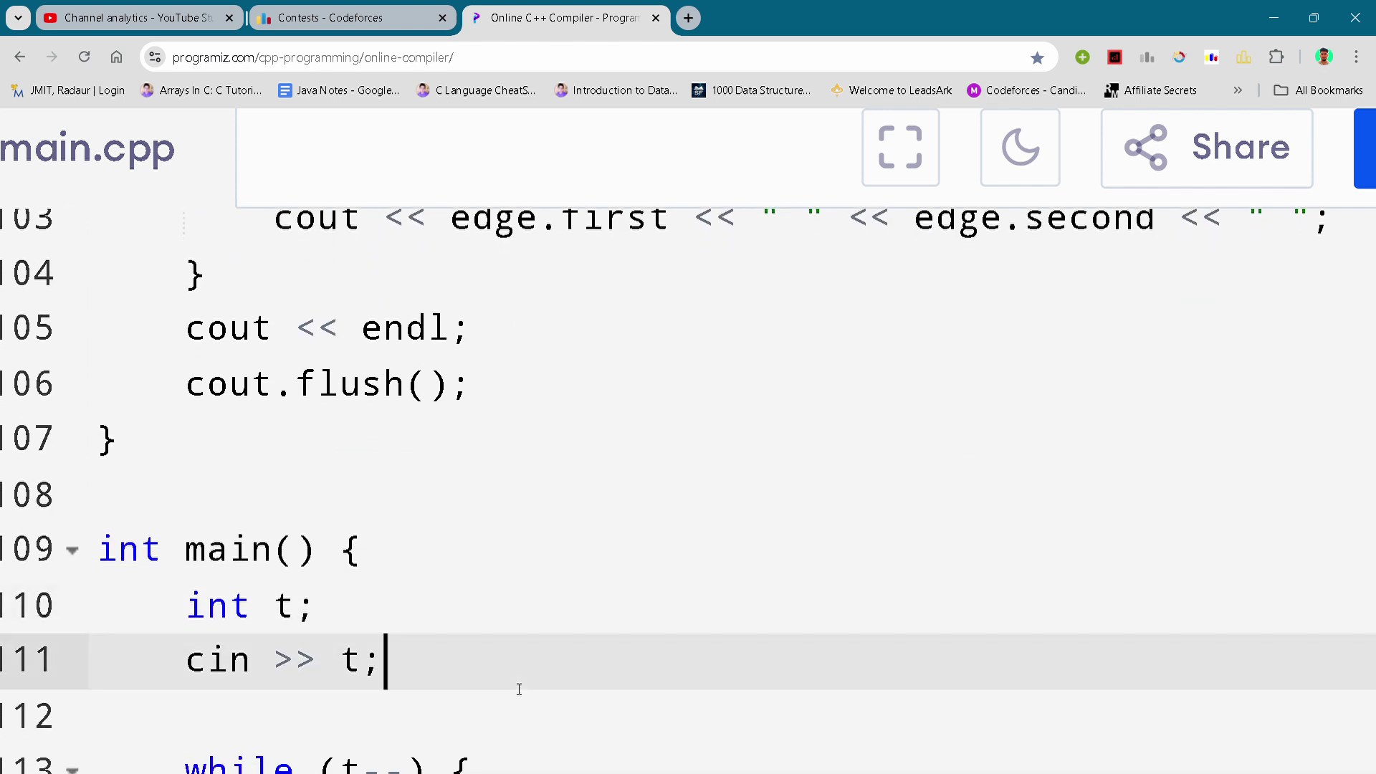
scroll(520, 688, down, 1)
click(519, 688)
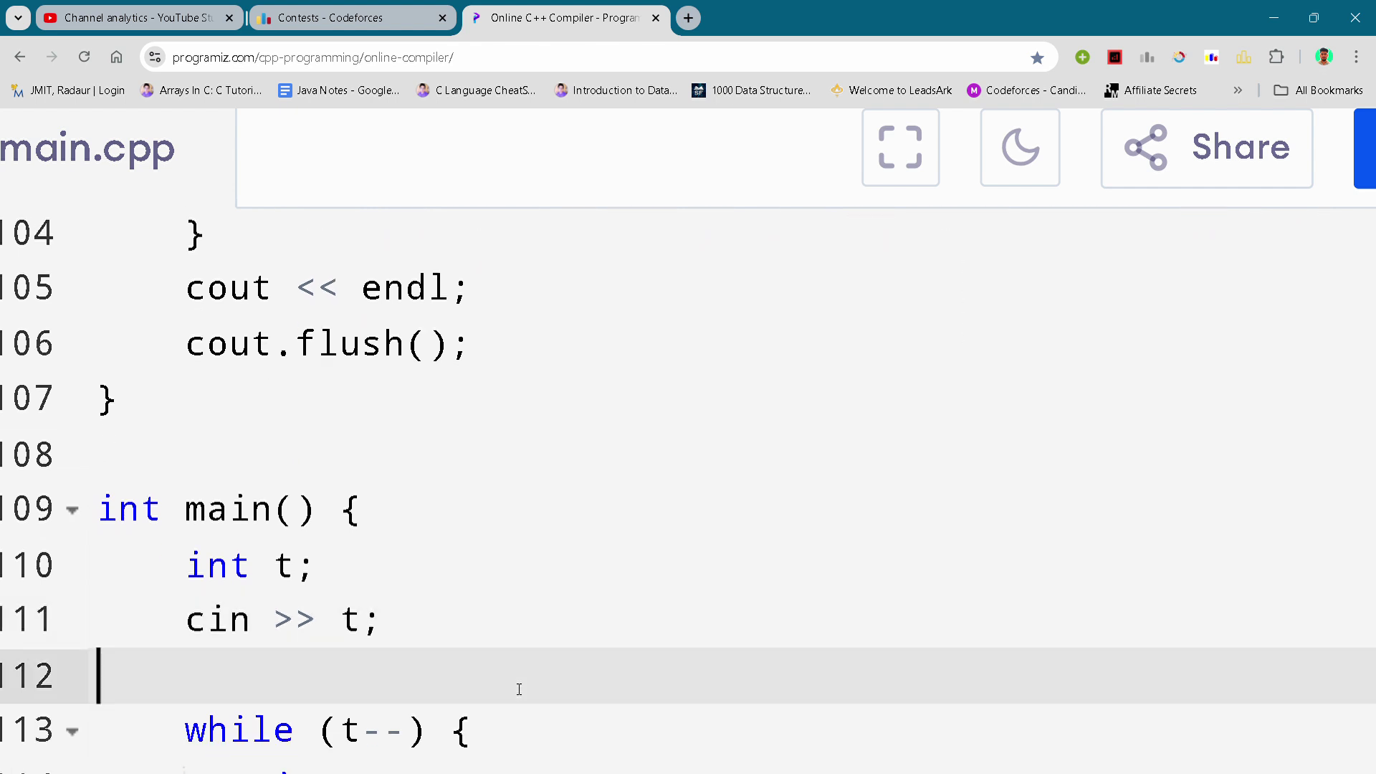
scroll(520, 688, down, 1)
- Step through the n declaration and input, the edges vector, and node 1's connected setup
click(520, 687)
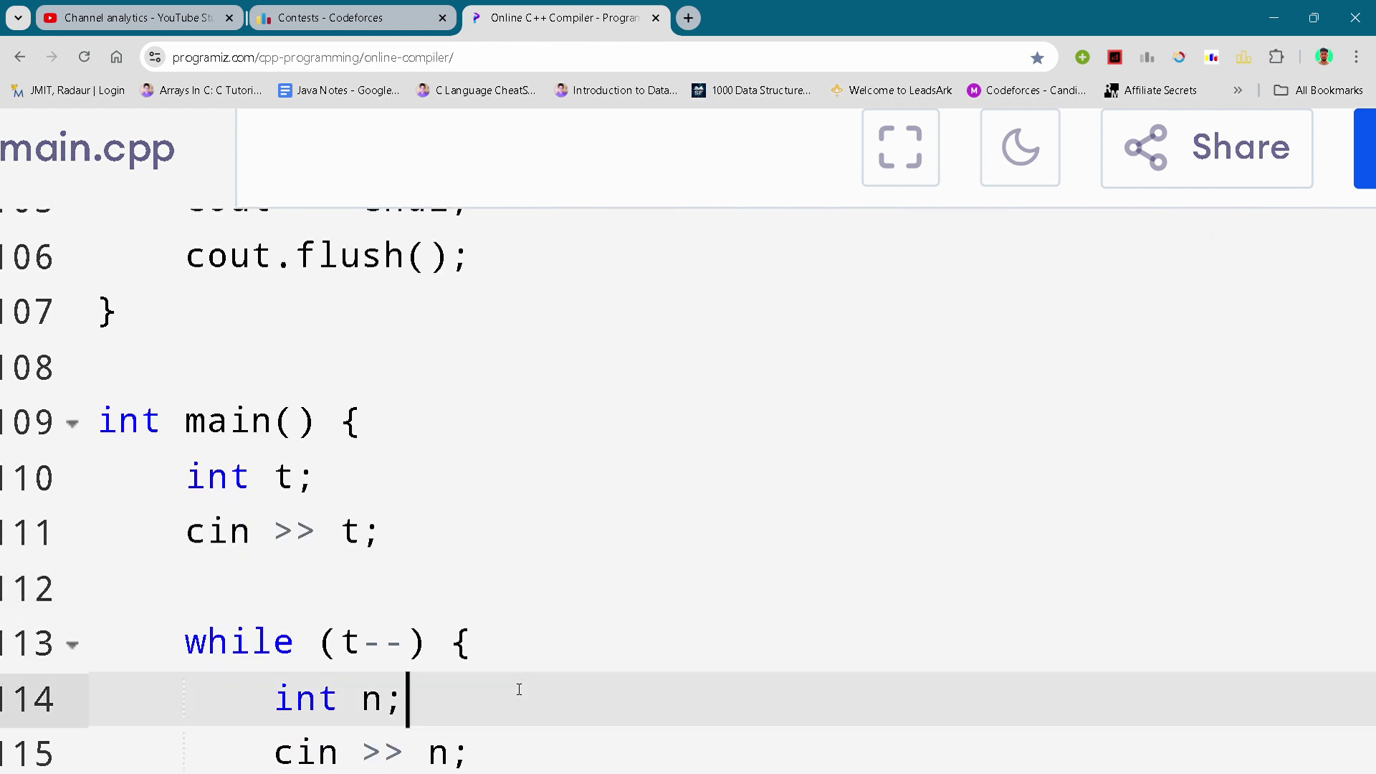
key(Down)
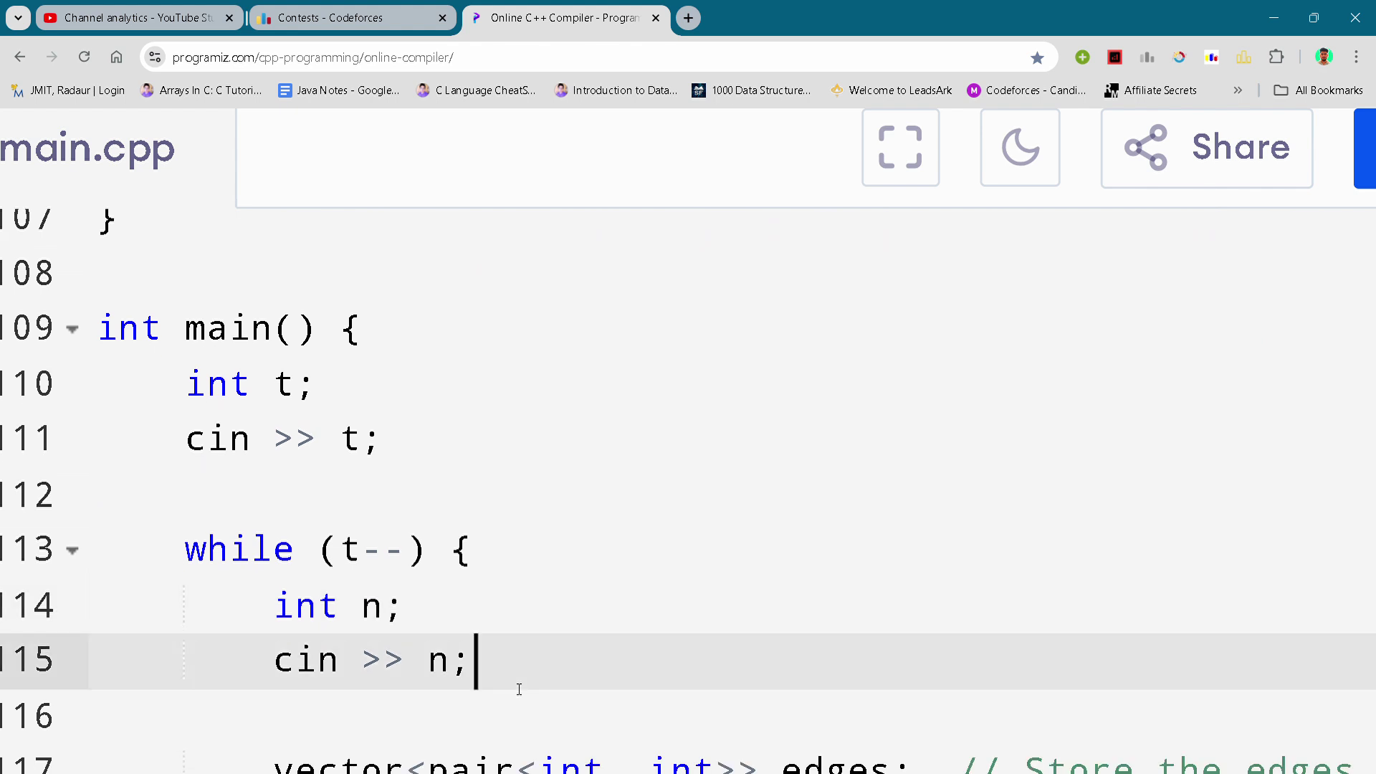
key(Down)
key(Down)
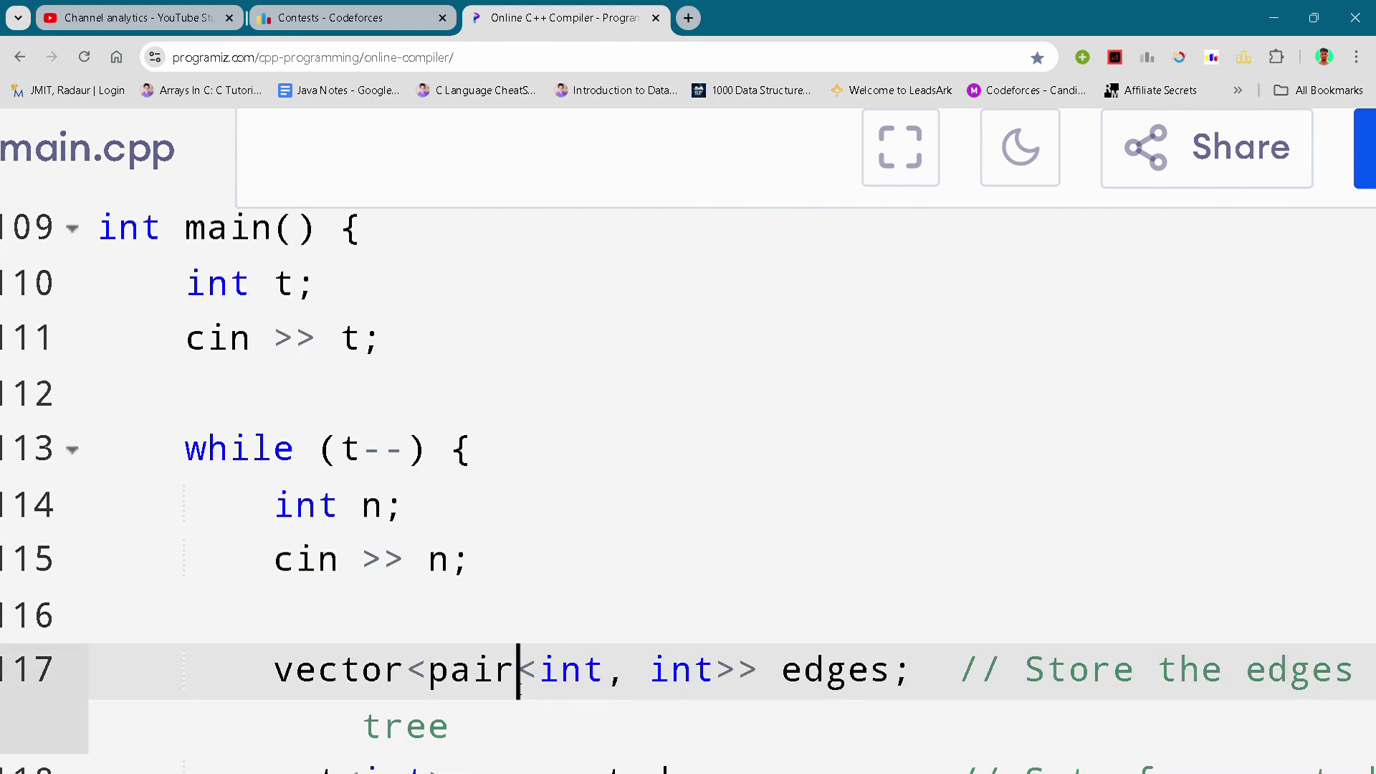
scroll(519, 688, down, 1)
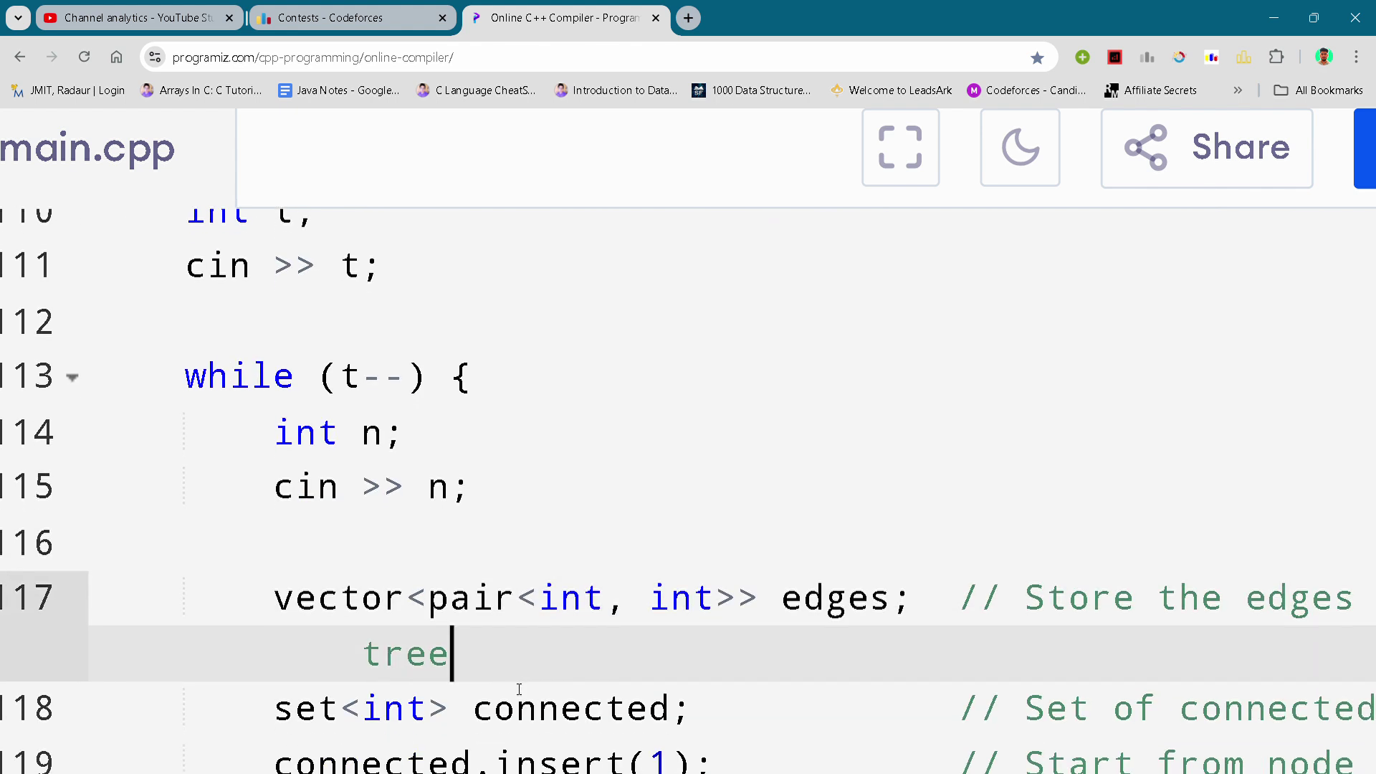
key(Down)
key(Down)
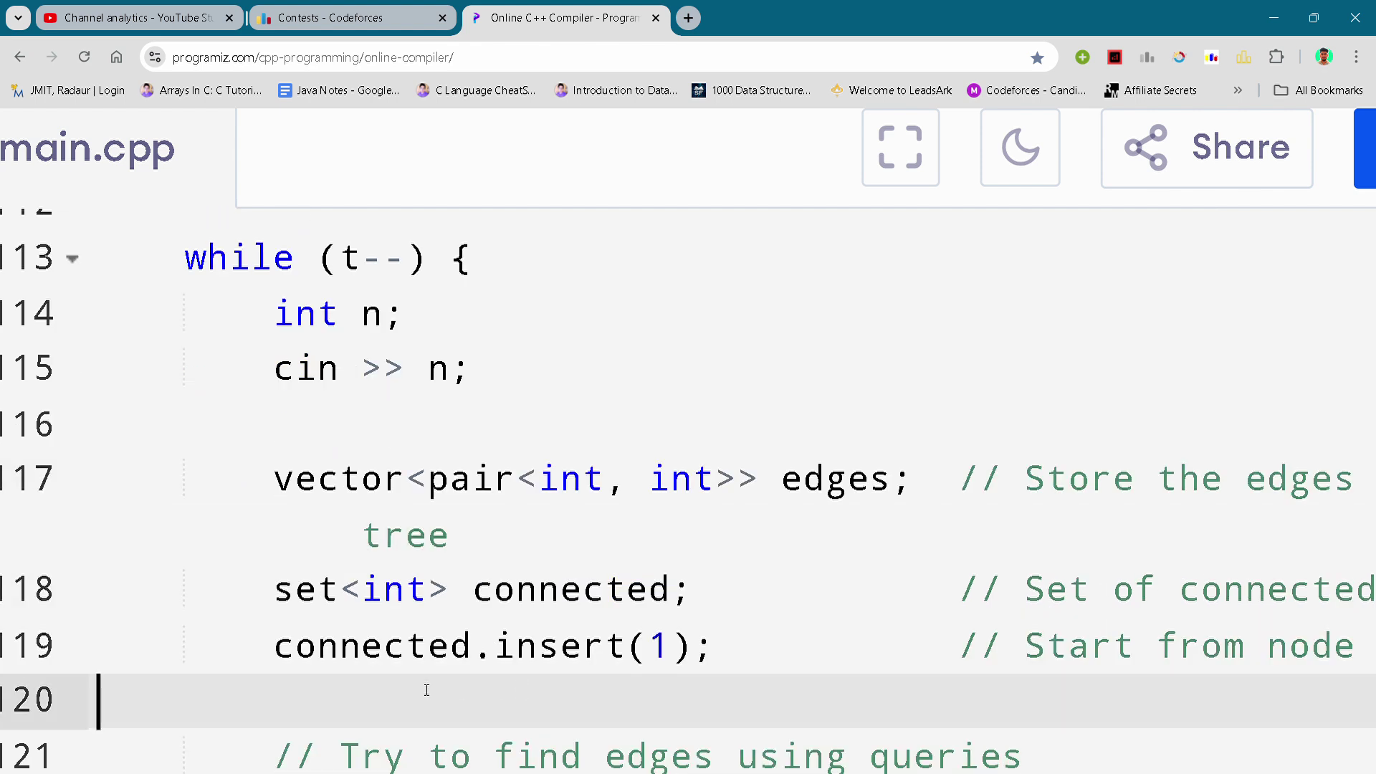
- Step through the node 2-to-n query loop, marking node i connected, to the test loop's end
key(Down)
key(Down)
key(Down)
key(Down)
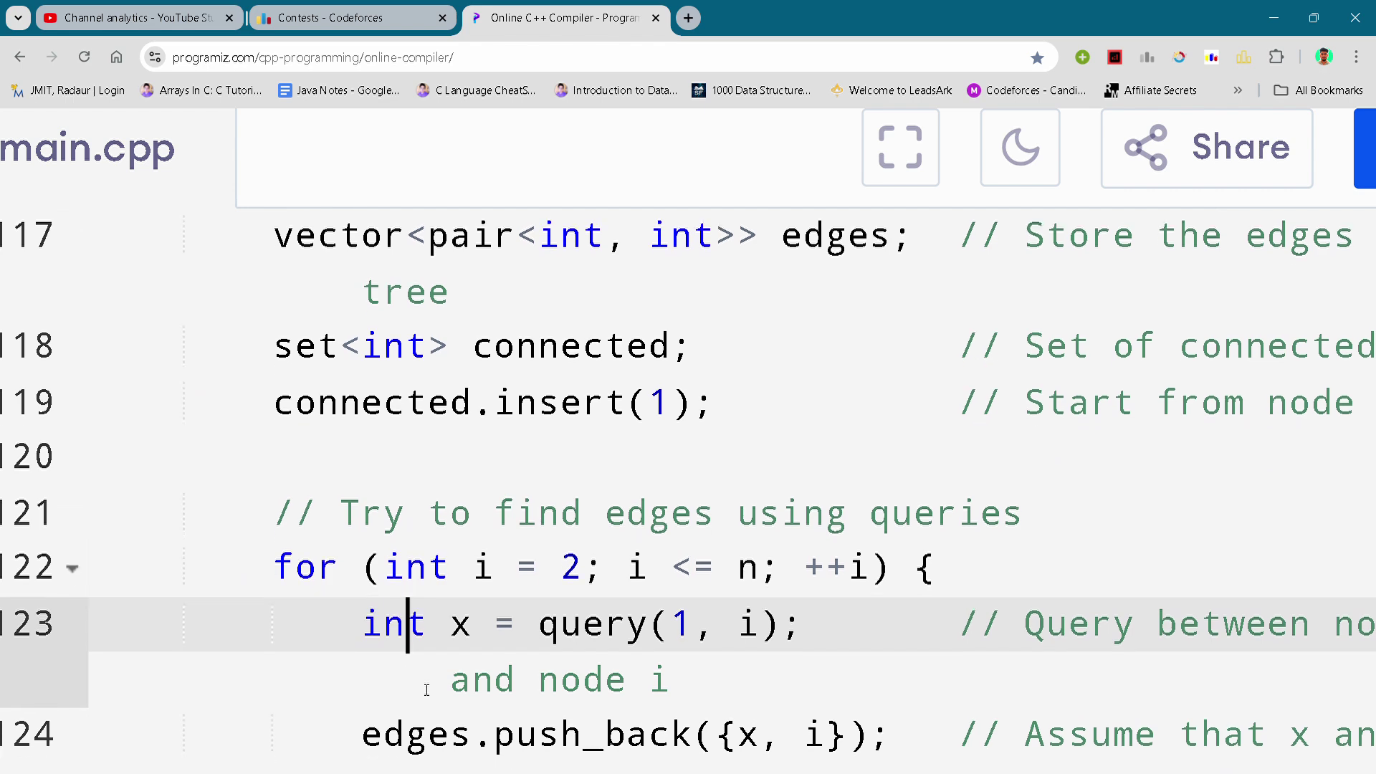
key(Down)
key(Down)
key(Down)
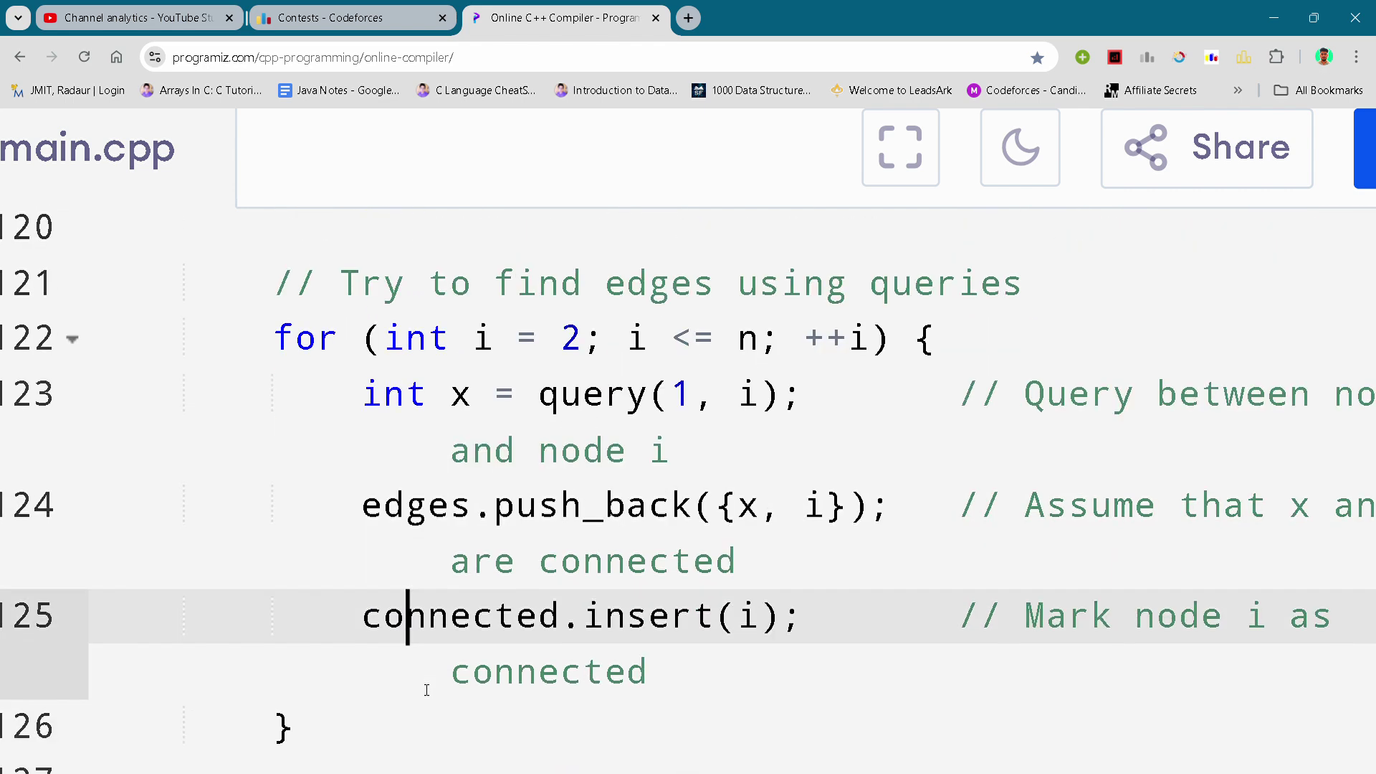
key(Down)
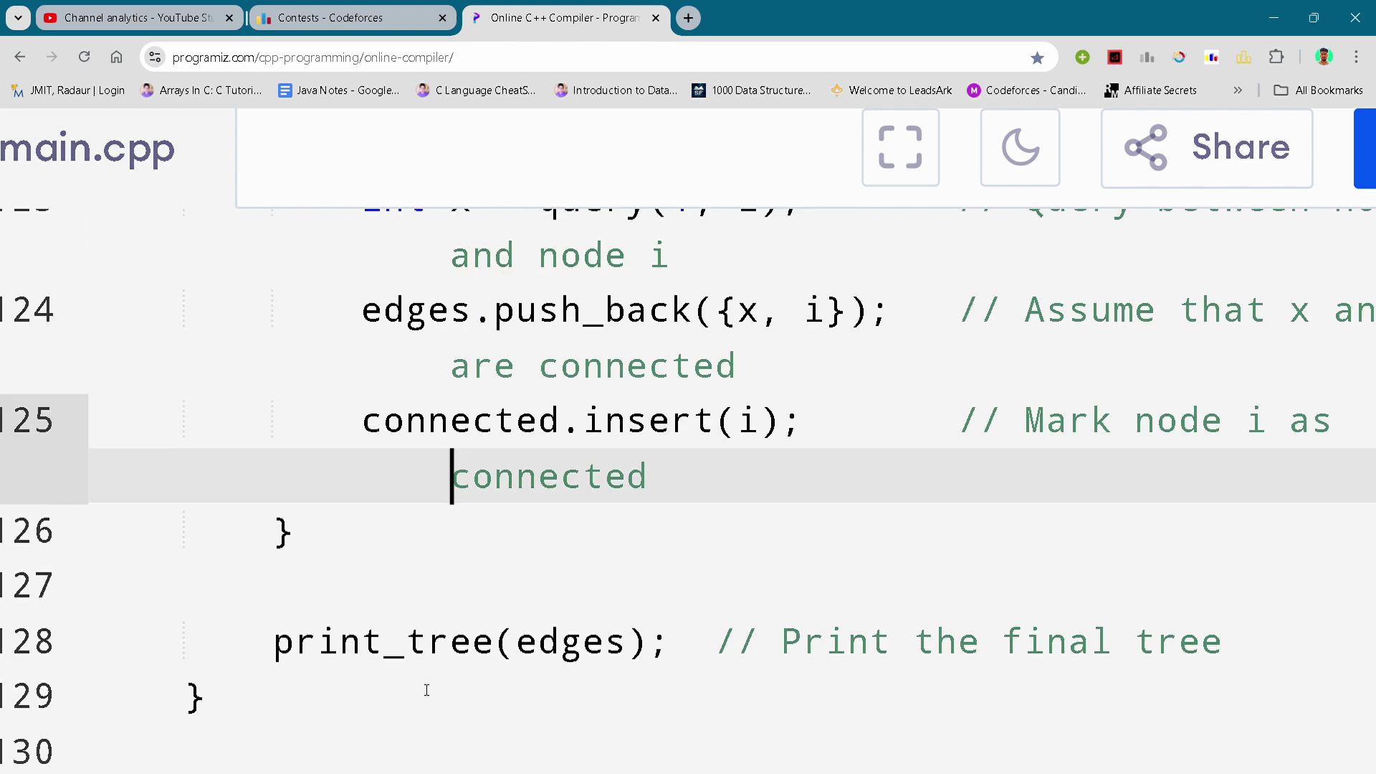
key(Down)
key(Down)
key(Down)
key(Down)
key(Down)
scroll(426, 688, down, 1)
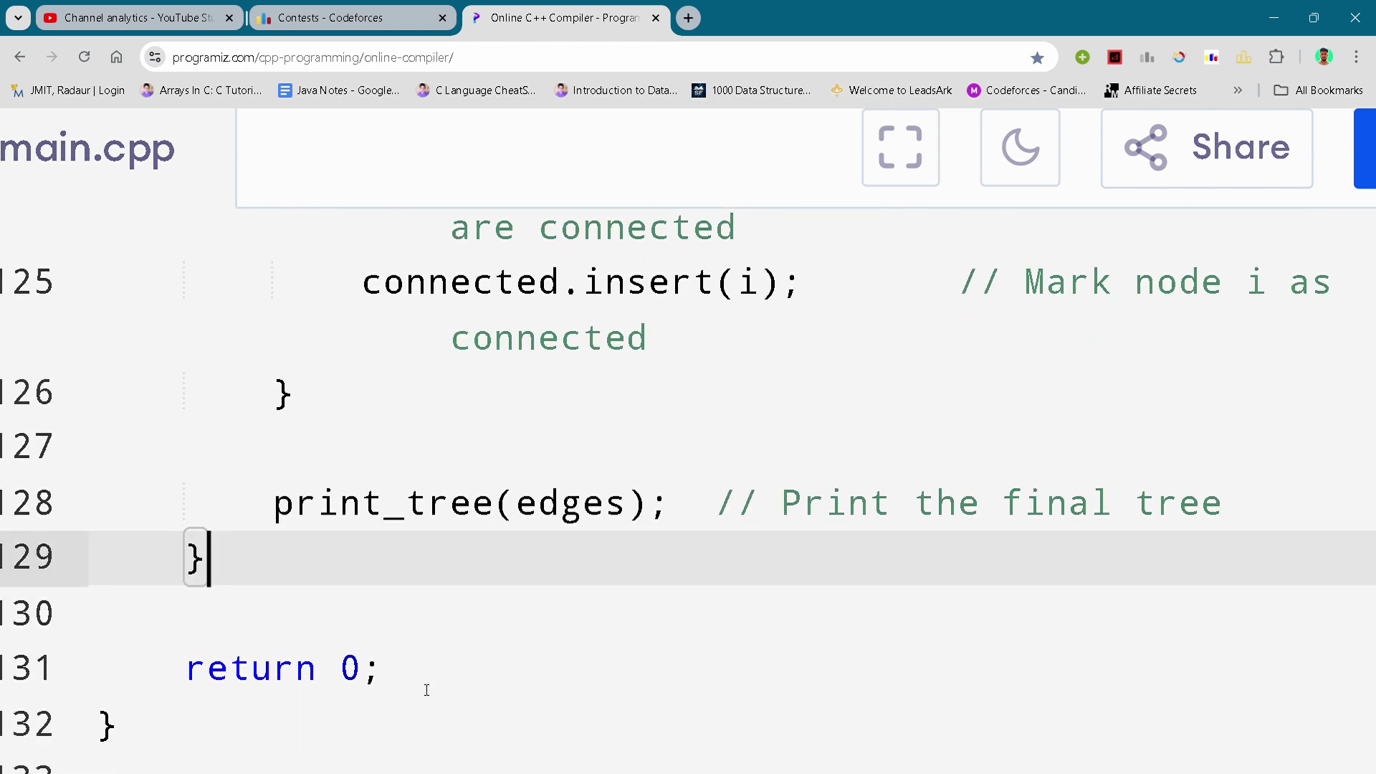